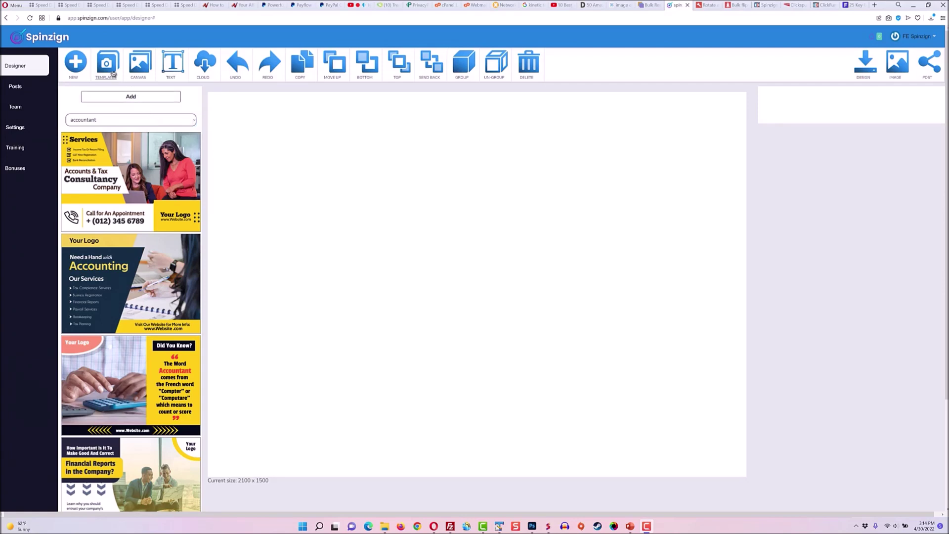
# Browse the template categories through to personal trainer and gym, and load the "START TRAINING TODAY" template onto the canvas
pyautogui.click(156, 124)
pyautogui.press('Down')
pyautogui.press('Down')
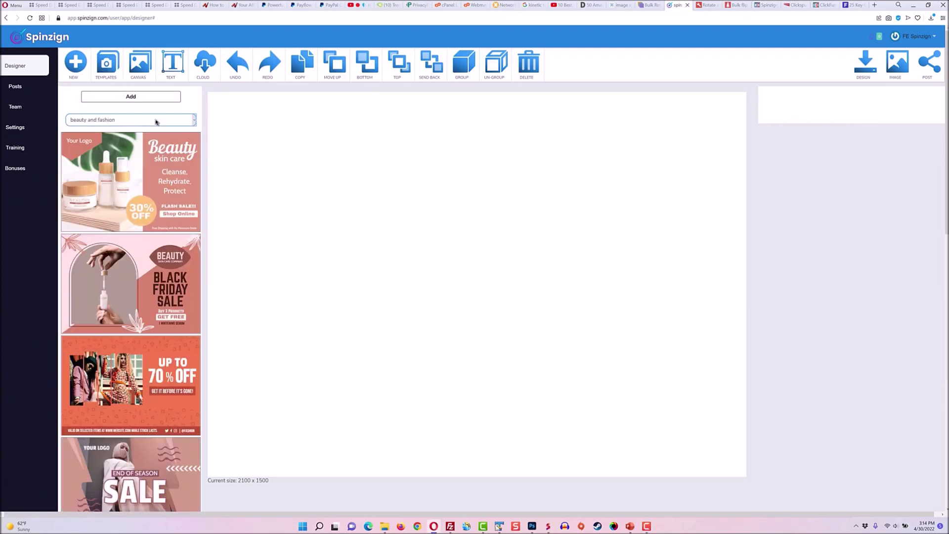
pyautogui.press('Down')
pyautogui.press('Down')
pyautogui.press('Down')
pyautogui.press('Down')
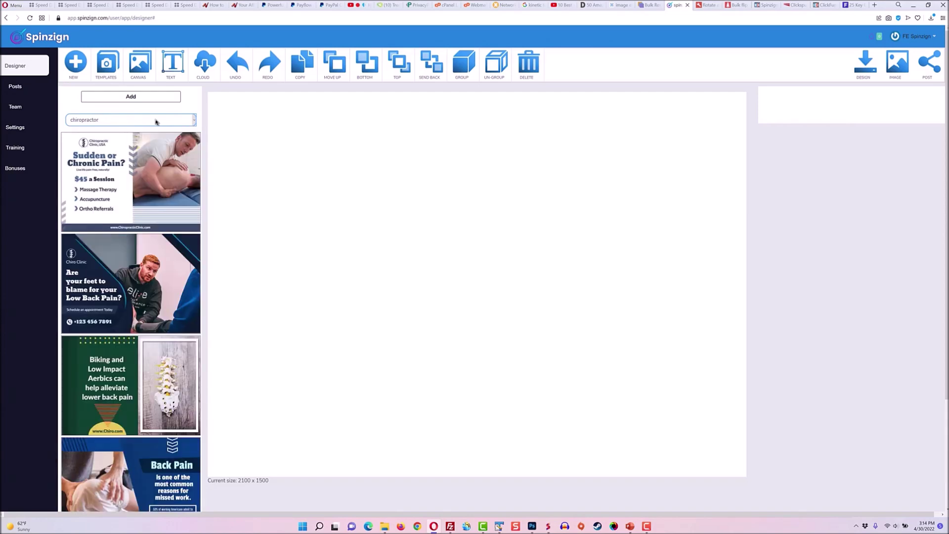
pyautogui.press('Down')
pyautogui.press('Down')
pyautogui.press('Down')
pyautogui.press('Down')
pyautogui.press('Down')
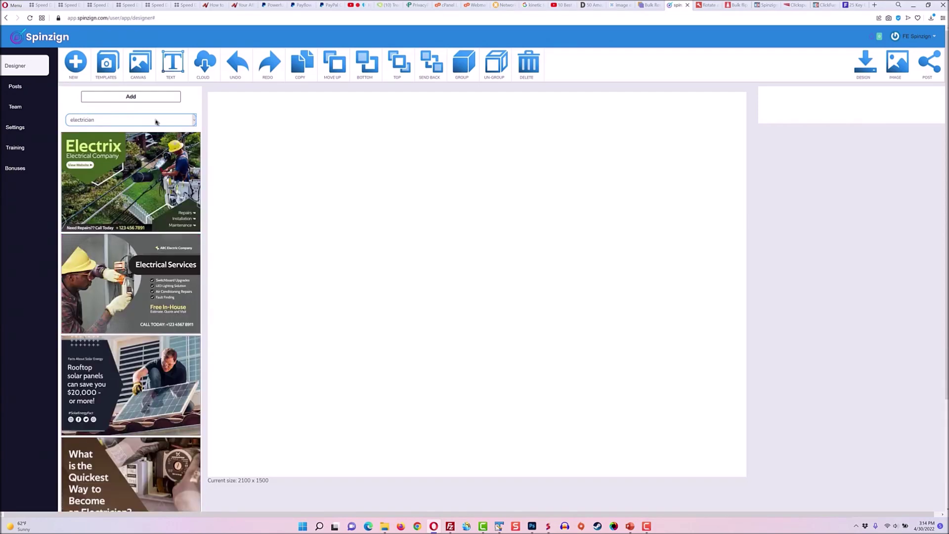
pyautogui.press('Down')
pyautogui.press('Down')
pyautogui.press('Down')
pyautogui.press('Down')
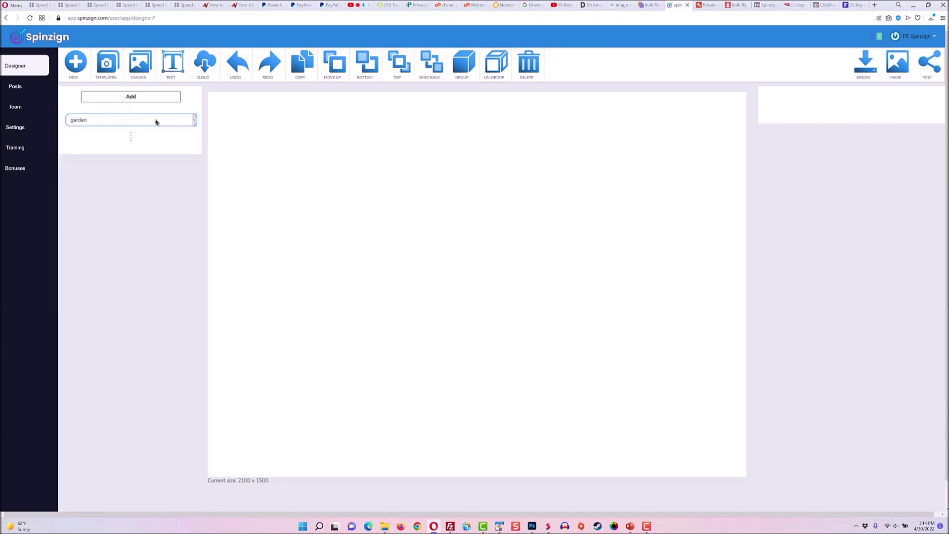
pyautogui.press('Down')
pyautogui.press('Down')
pyautogui.press('Down')
pyautogui.press('Down')
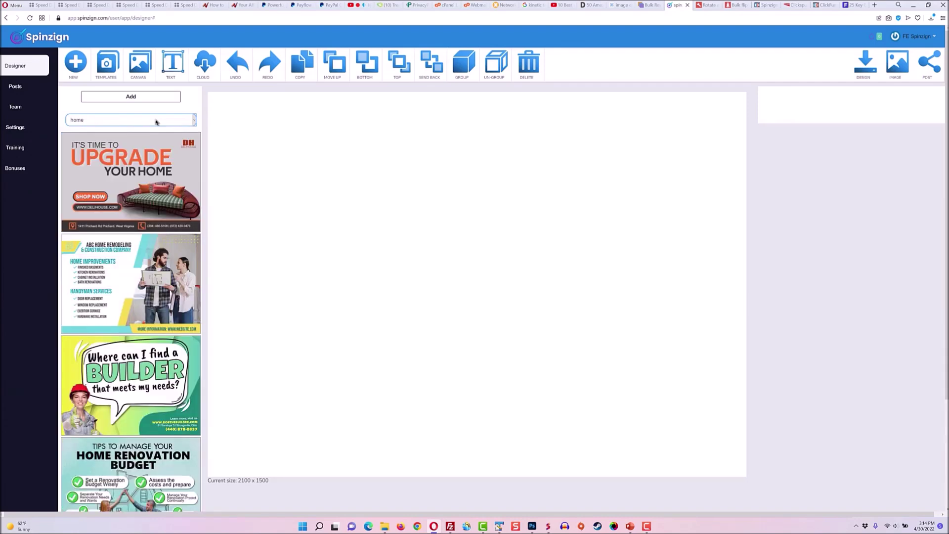
pyautogui.press('Down')
pyautogui.press('Down')
pyautogui.press('Down')
pyautogui.press('Down')
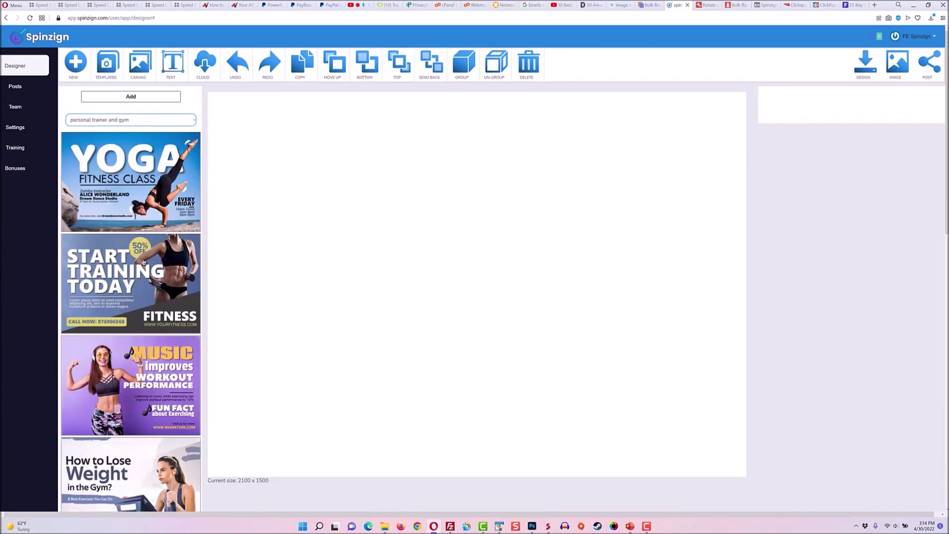
pyautogui.click(143, 263)
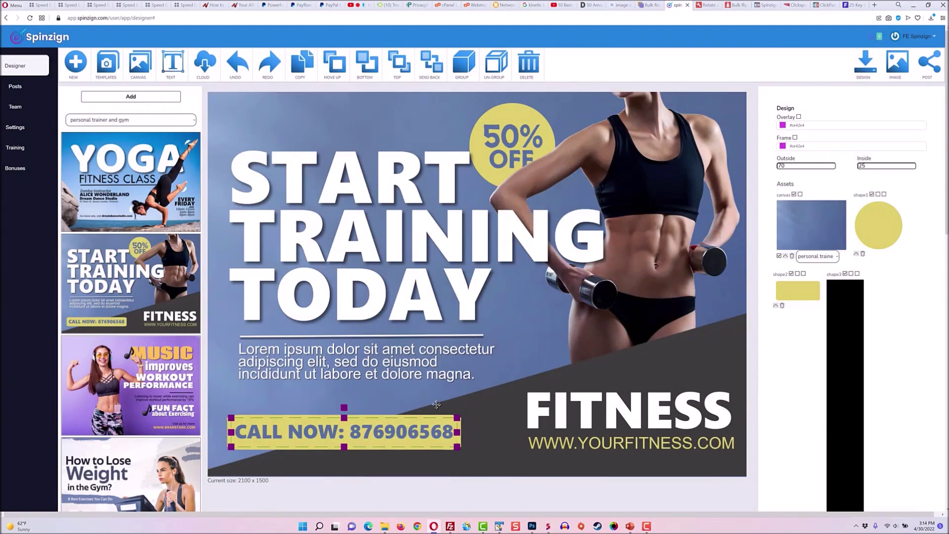
# Shrink the Lorem ipsum paragraph slightly and place it just below the white divider line
pyautogui.click(432, 366)
pyautogui.moveTo(432, 366); pyautogui.dragTo(431, 369)
pyautogui.moveTo(497, 342); pyautogui.dragTo(473, 346)
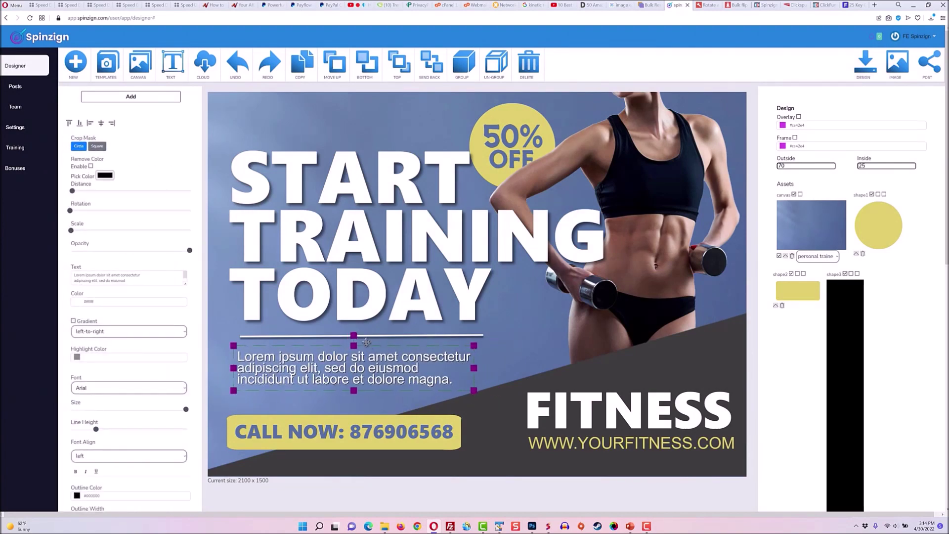
pyautogui.moveTo(353, 335); pyautogui.dragTo(353, 336)
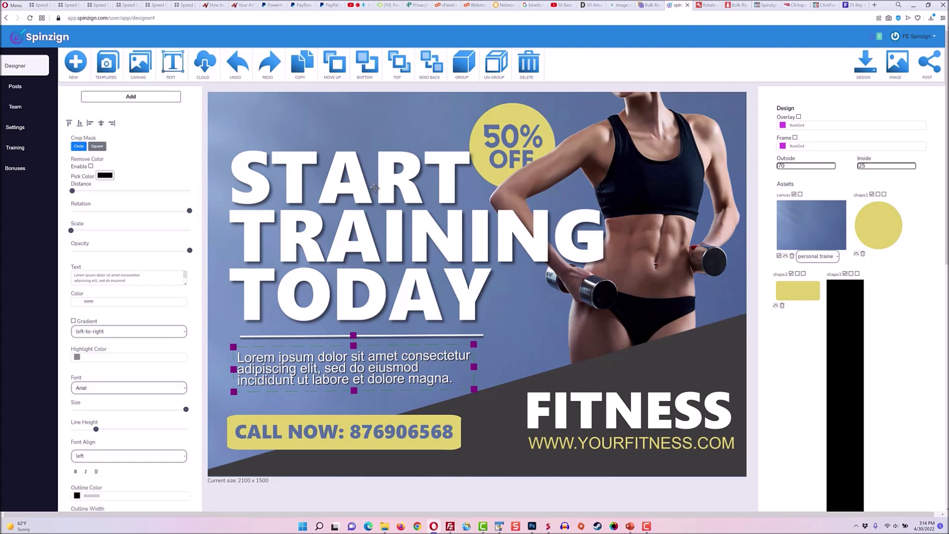
# Look through the library of shapes that can be added to the design
pyautogui.click(143, 98)
pyautogui.click(118, 115)
pyautogui.click(105, 142)
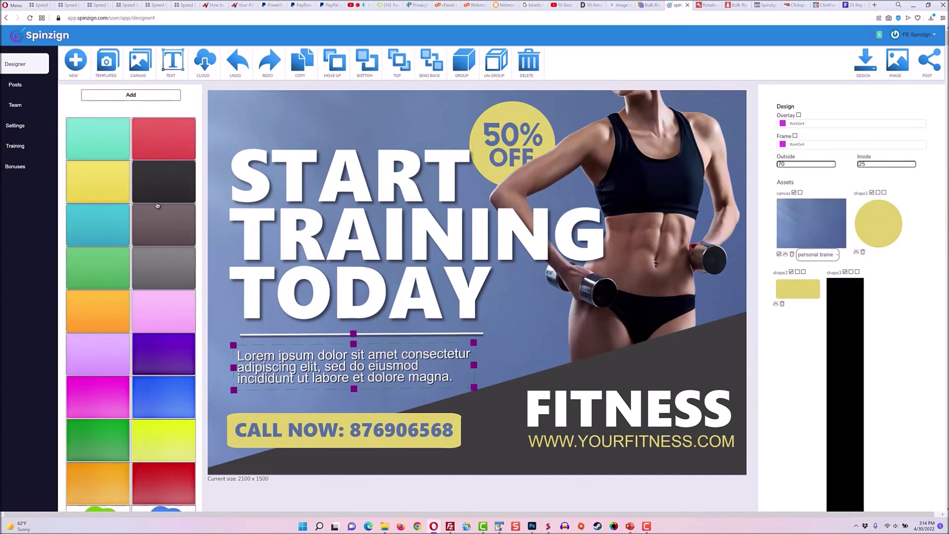
pyautogui.scroll(-5, 159, 206)
pyautogui.scroll(5, 160, 206)
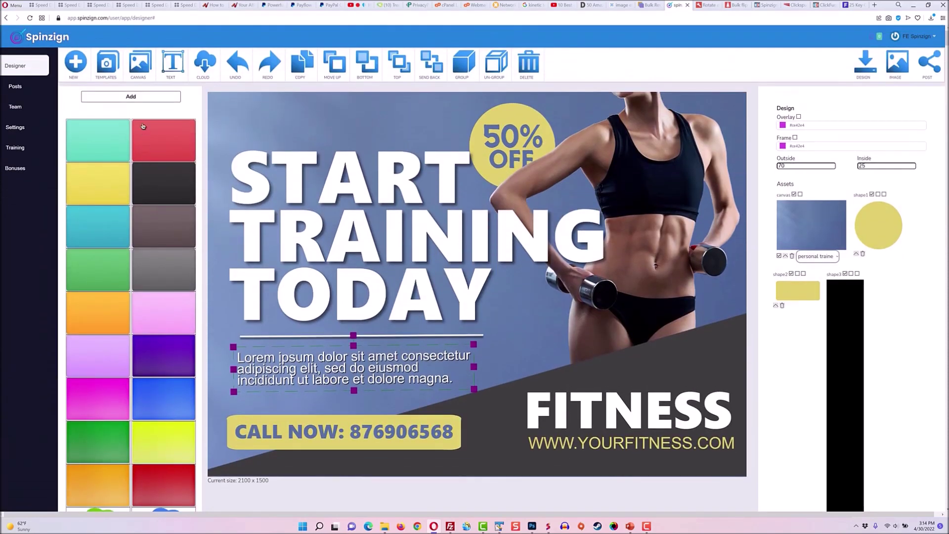
# Look through the graphic elements library, viewing the accents, bullets and buttons categories
pyautogui.click(124, 121)
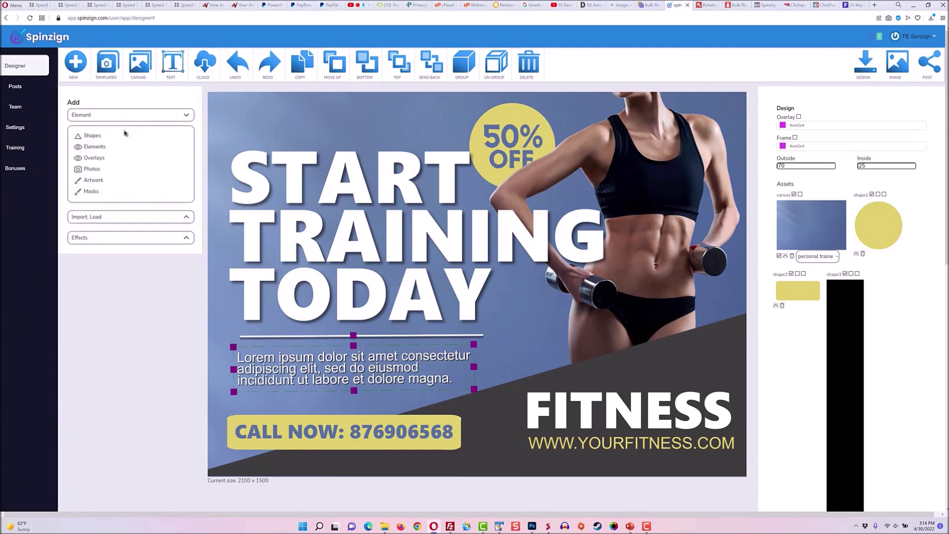
pyautogui.click(123, 146)
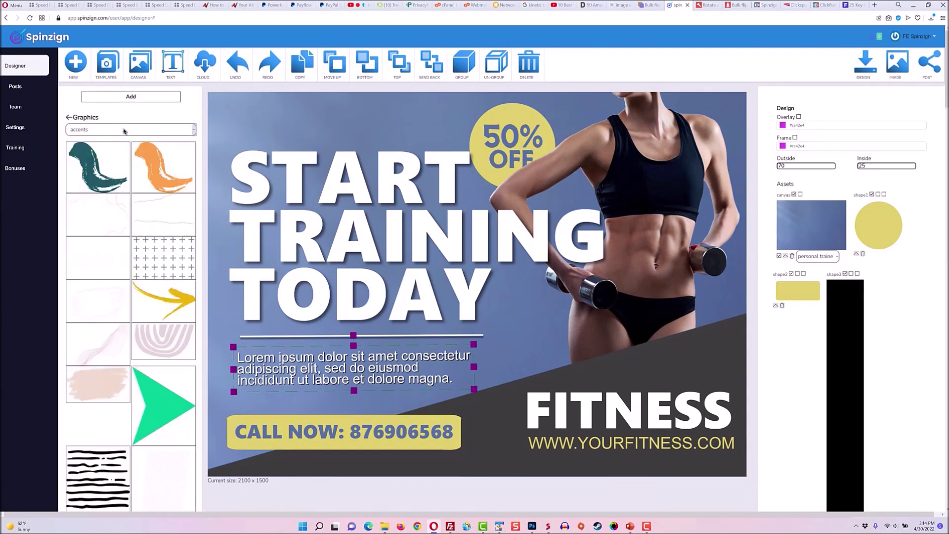
pyautogui.click(125, 130)
pyautogui.click(123, 147)
pyautogui.click(126, 130)
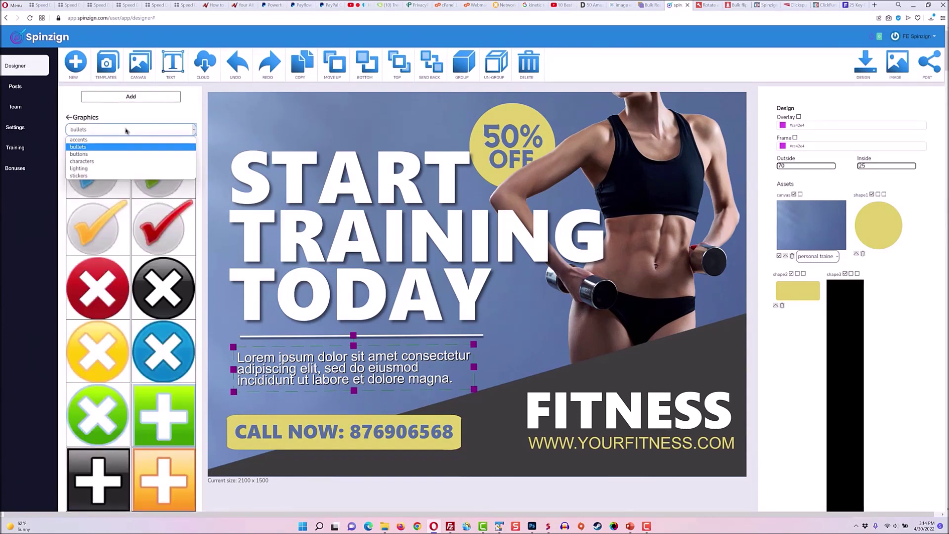
pyautogui.click(124, 154)
pyautogui.click(129, 130)
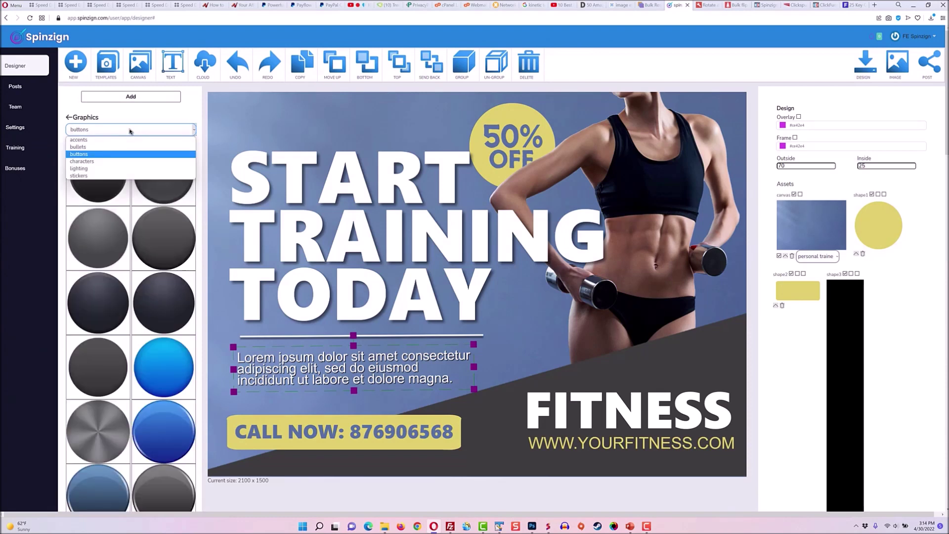
# View the overlays library in the accounting category
pyautogui.click(127, 96)
pyautogui.click(126, 119)
pyautogui.click(117, 158)
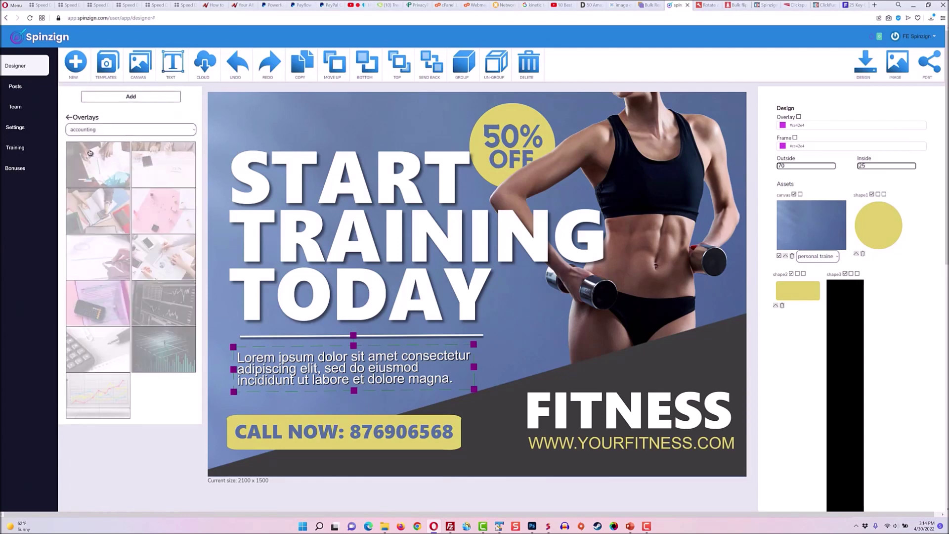
# Browse the stock photos in the personal trainer and gym category
pyautogui.click(142, 99)
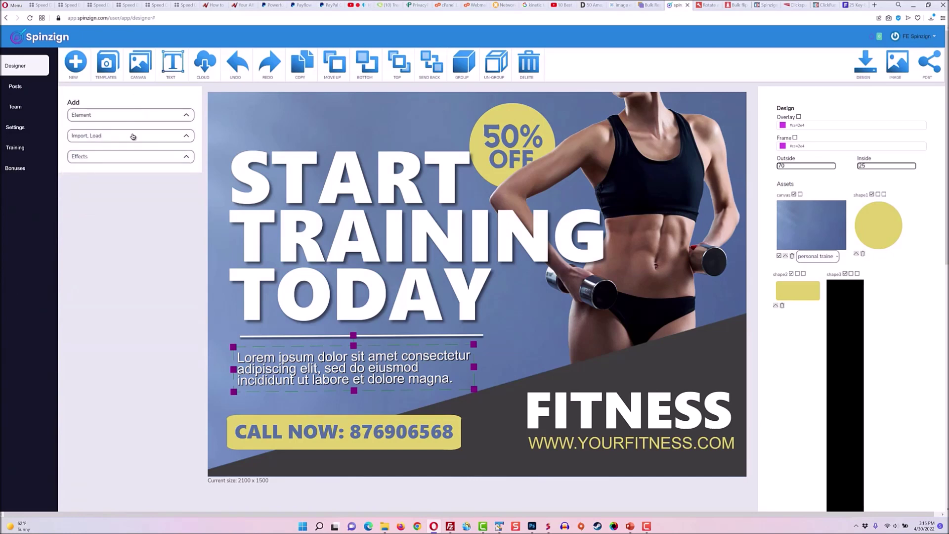
pyautogui.click(131, 117)
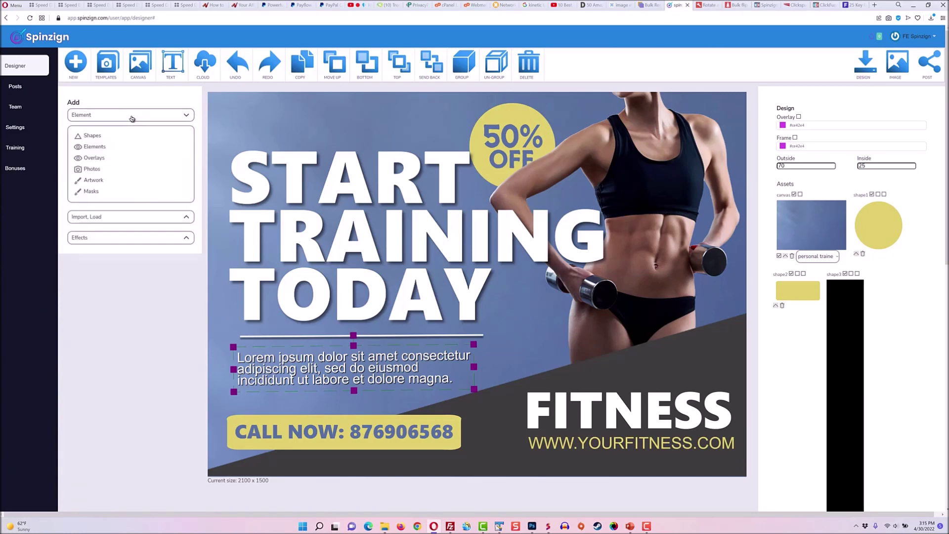
pyautogui.click(123, 169)
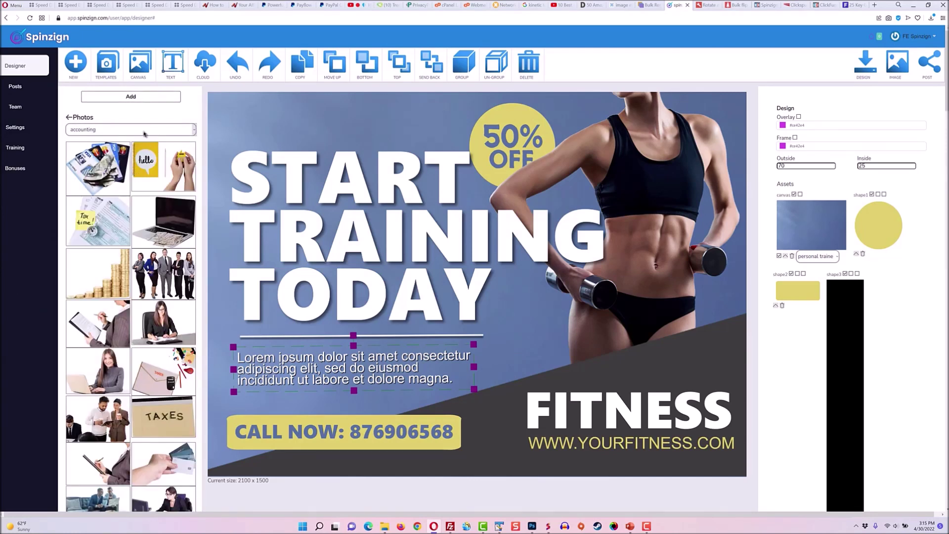
pyautogui.click(141, 130)
pyautogui.scroll(-3, 142, 233)
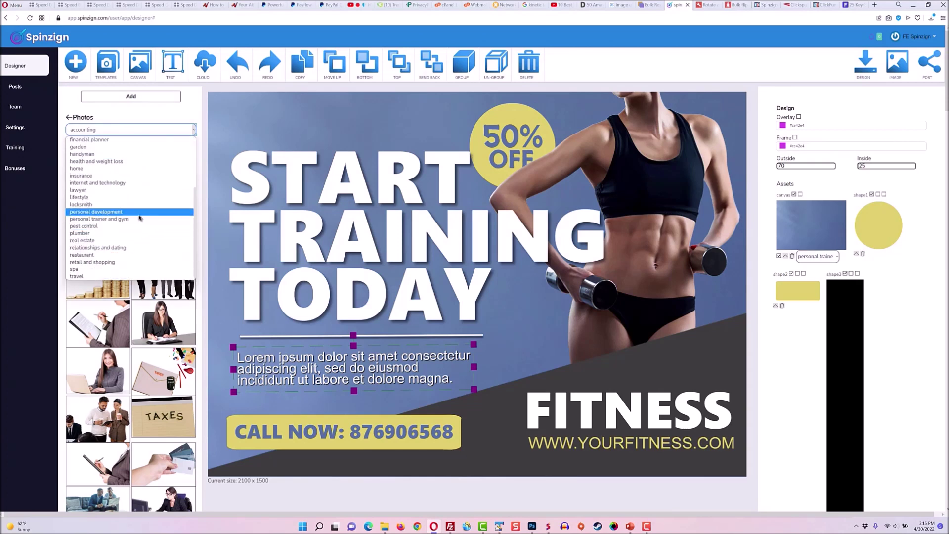
pyautogui.click(142, 219)
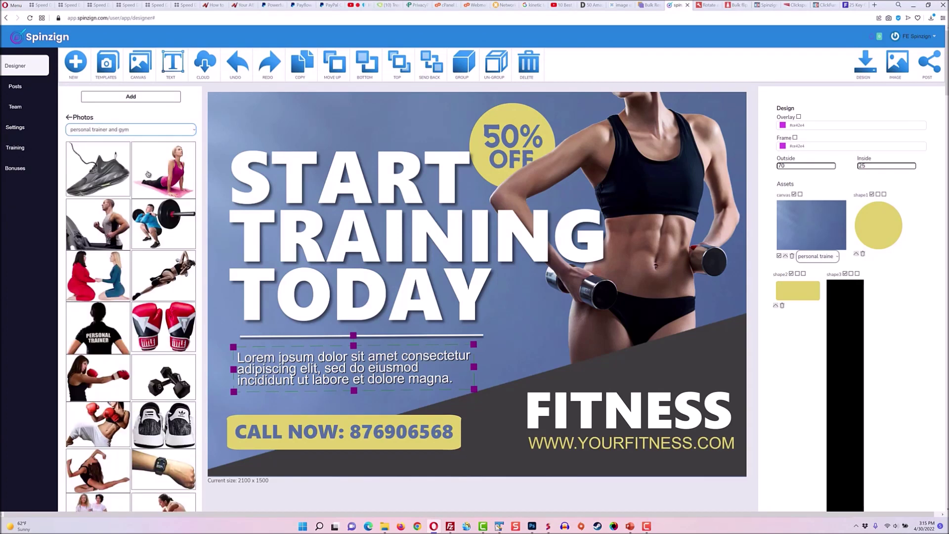
# Browse the artwork in the personal trainer and gym category
pyautogui.click(148, 97)
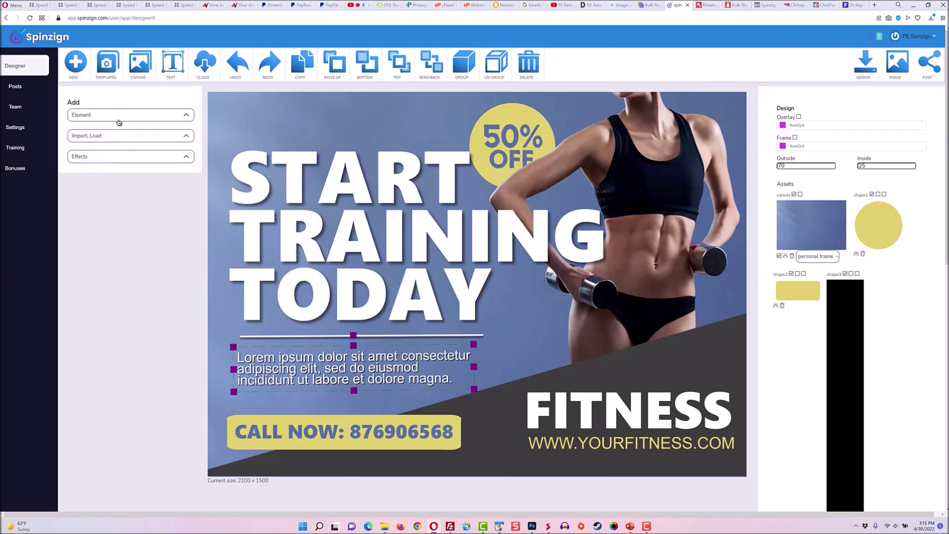
pyautogui.click(120, 115)
pyautogui.click(122, 181)
pyautogui.click(146, 133)
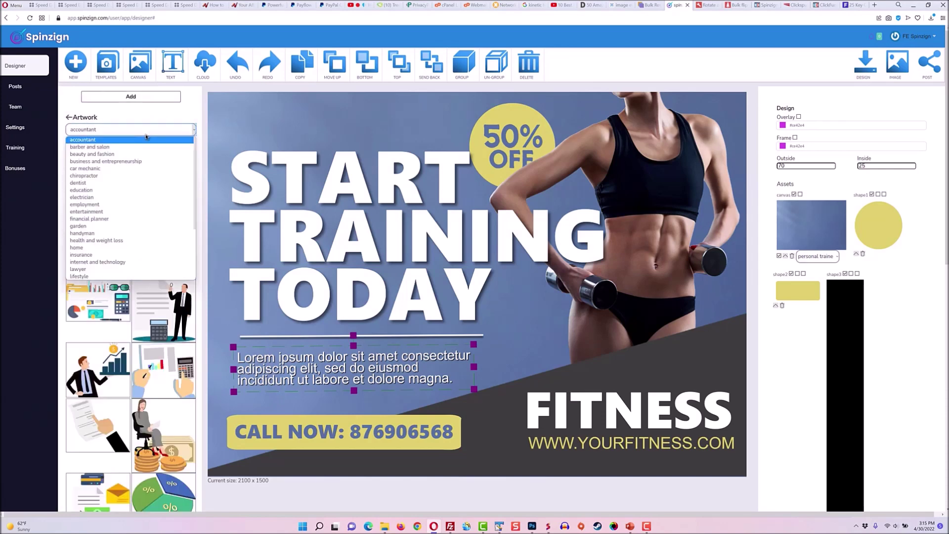
pyautogui.scroll(-2, 147, 212)
pyautogui.click(147, 219)
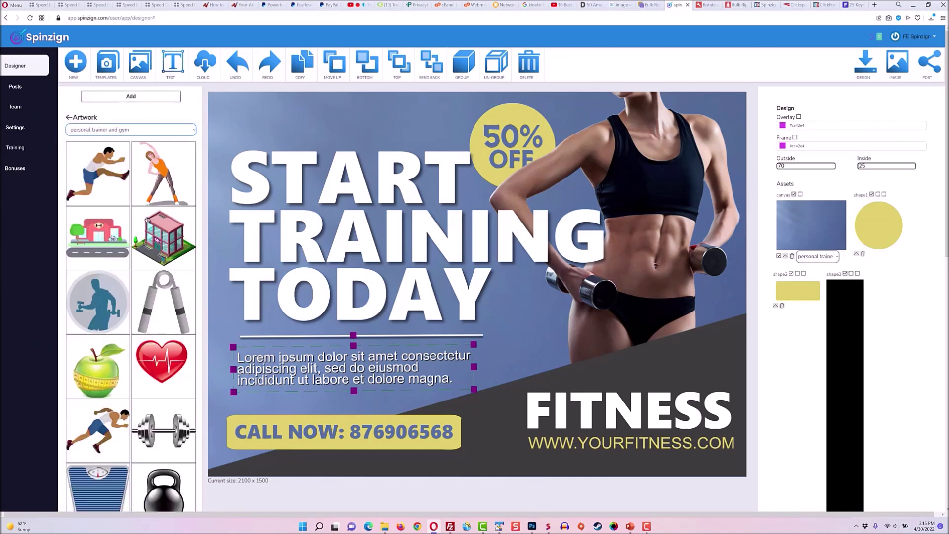
# Add the blue concave-curved mask from the bottom category of the masks library to the design
pyautogui.click(150, 100)
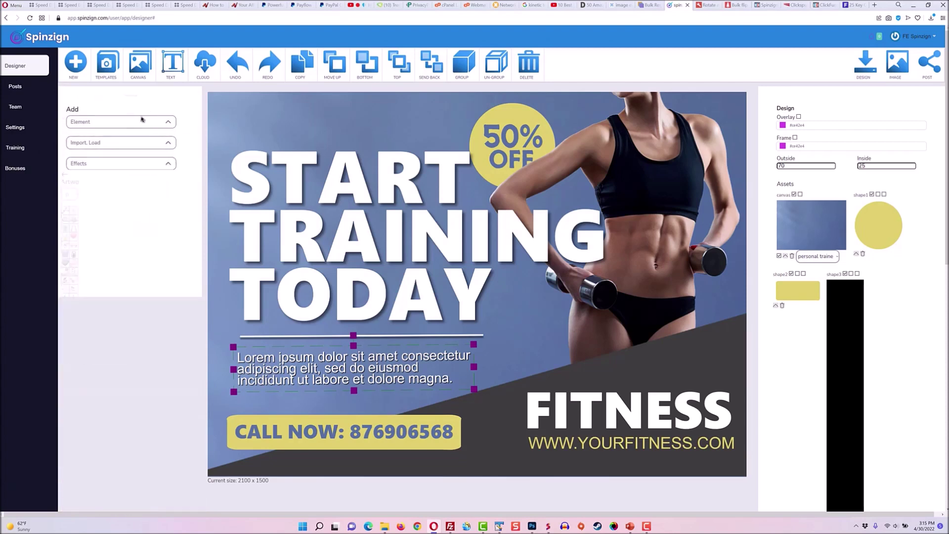
pyautogui.click(138, 116)
pyautogui.click(129, 192)
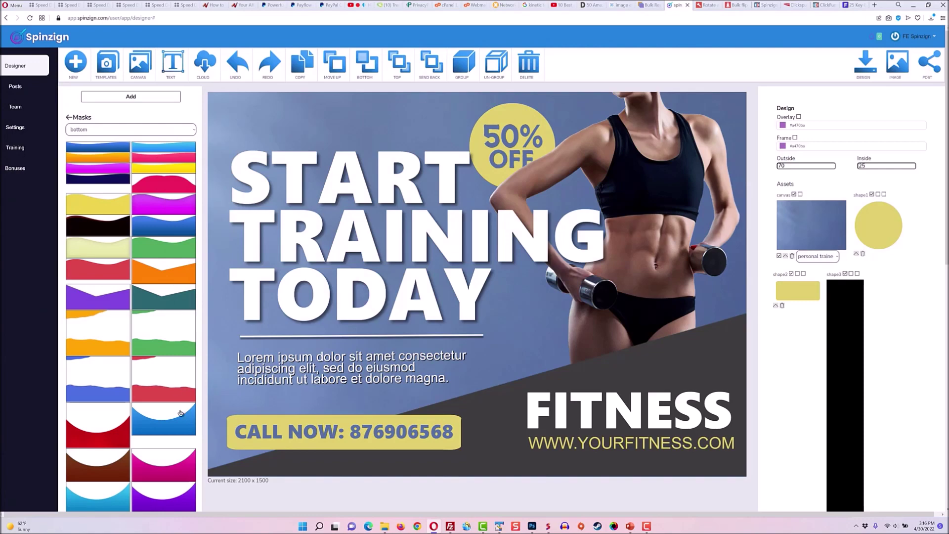
pyautogui.click(180, 418)
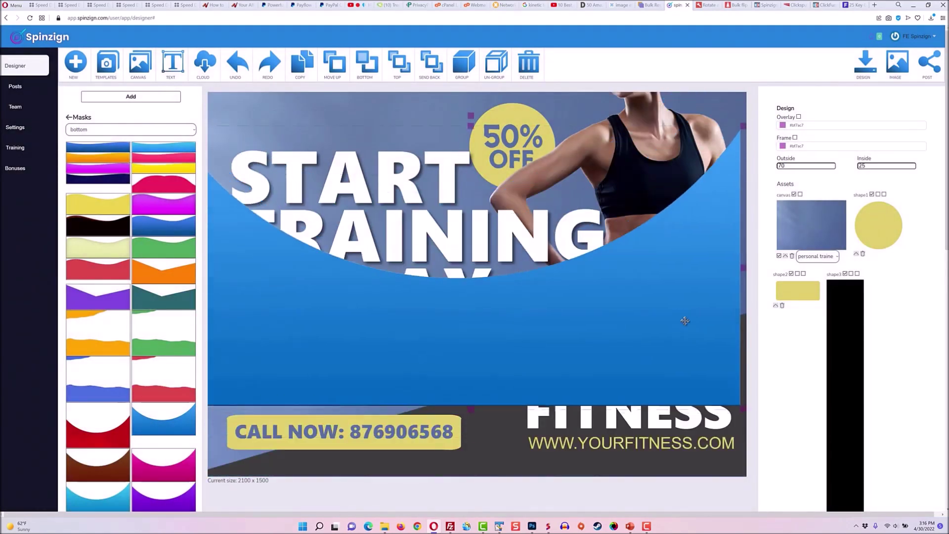
# Fit the blue mask across the lower part of the canvas and layer it directly above the background, behind all other elements
pyautogui.click(689, 368)
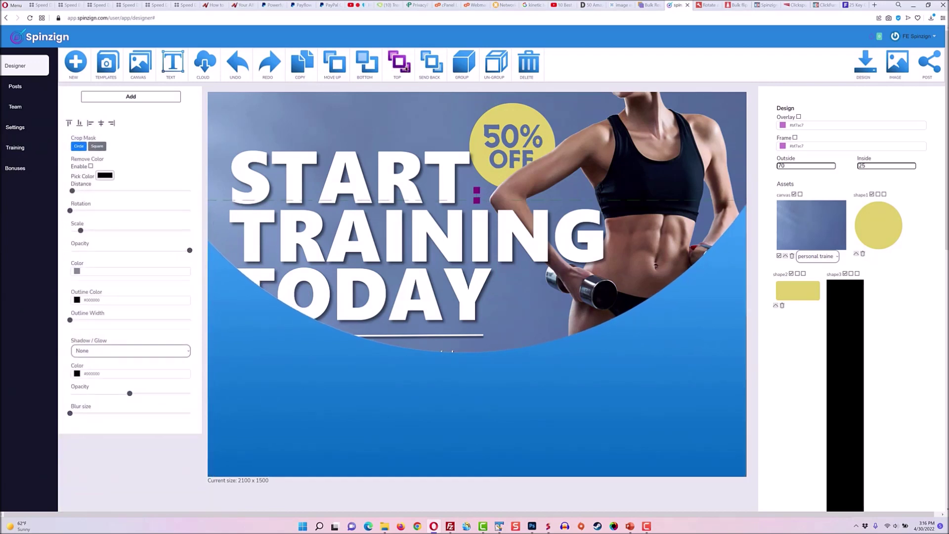
pyautogui.click(367, 64)
pyautogui.click(340, 66)
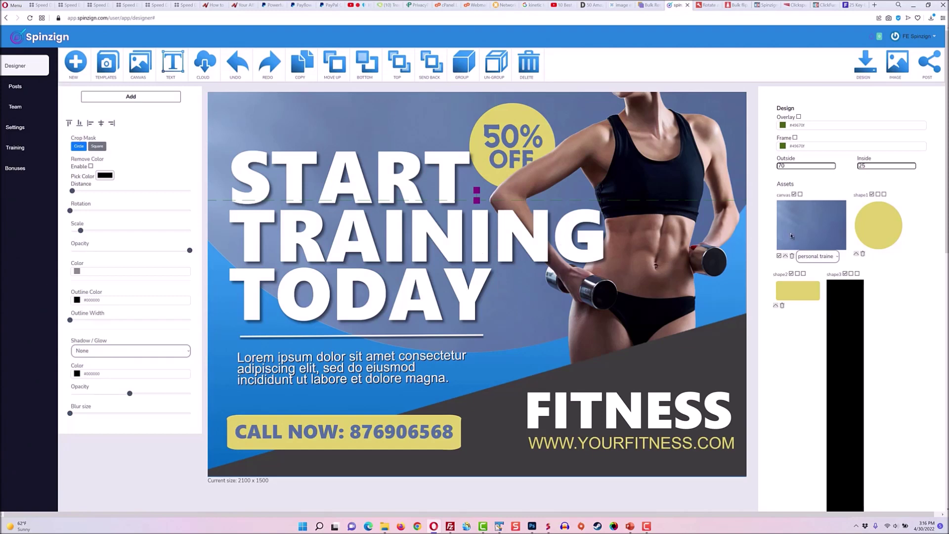
# Enable the canvas asset's second option and set its image category to general
pyautogui.click(818, 256)
pyautogui.scroll(3, 824, 336)
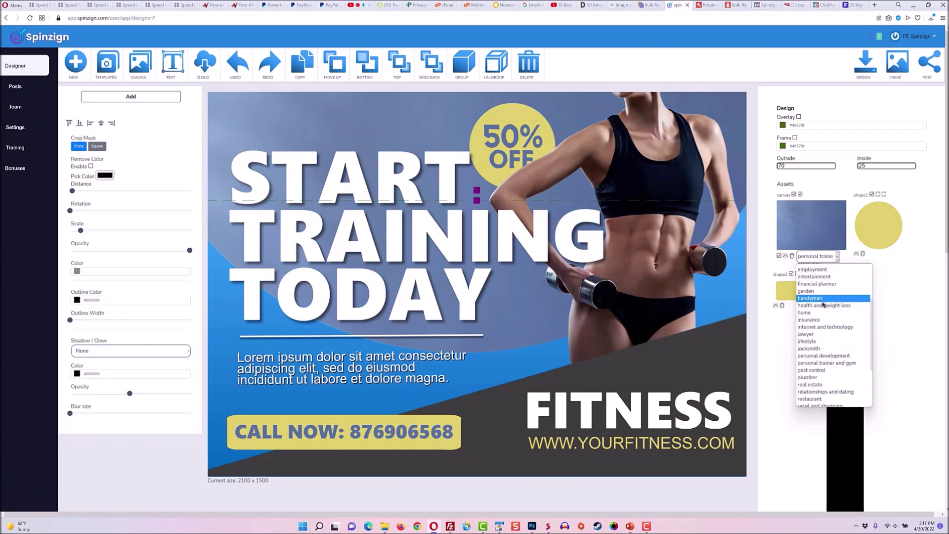
pyautogui.scroll(-3, 823, 305)
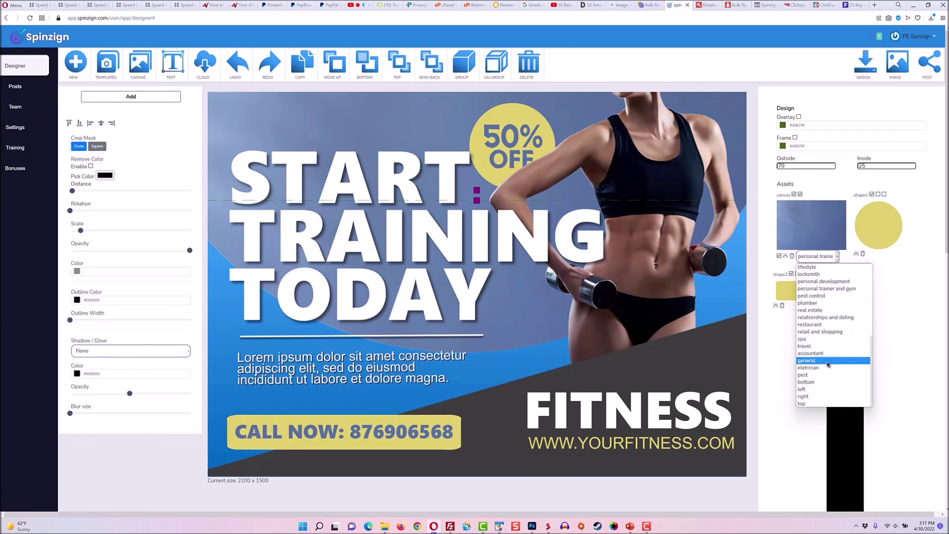
pyautogui.click(828, 364)
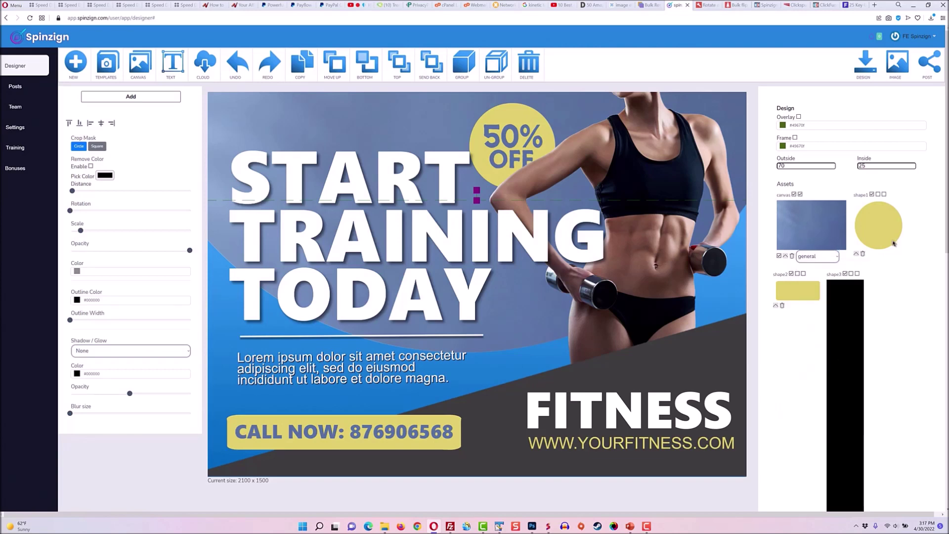
# Enable the third option for the shape1 and shape2 assets, and the second option for the woman's photo and the blue curved mask
pyautogui.click(884, 195)
pyautogui.scroll(-5, 885, 301)
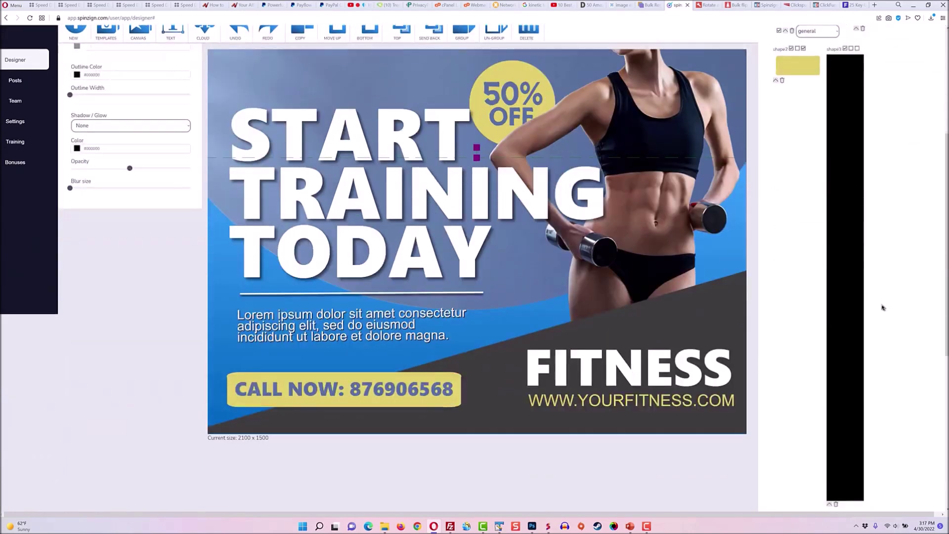
pyautogui.click(881, 193)
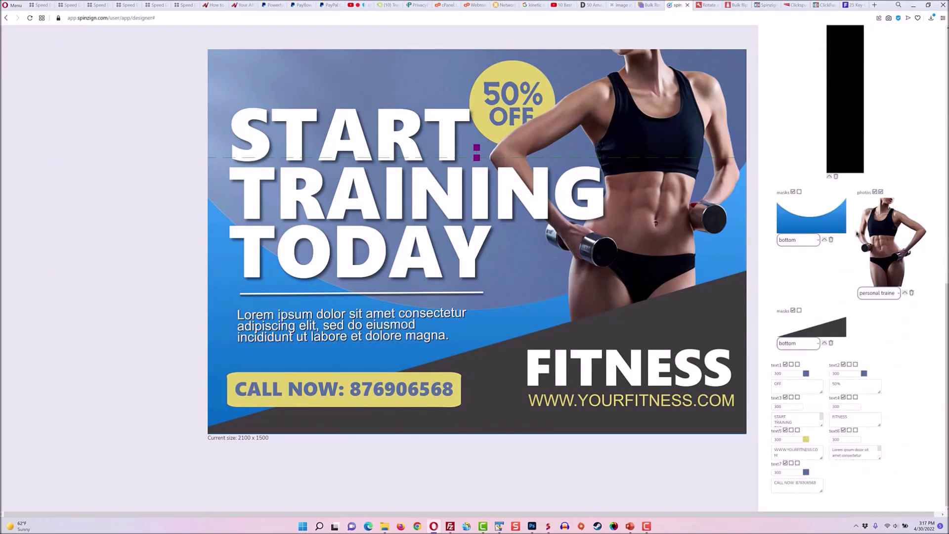
pyautogui.click(799, 192)
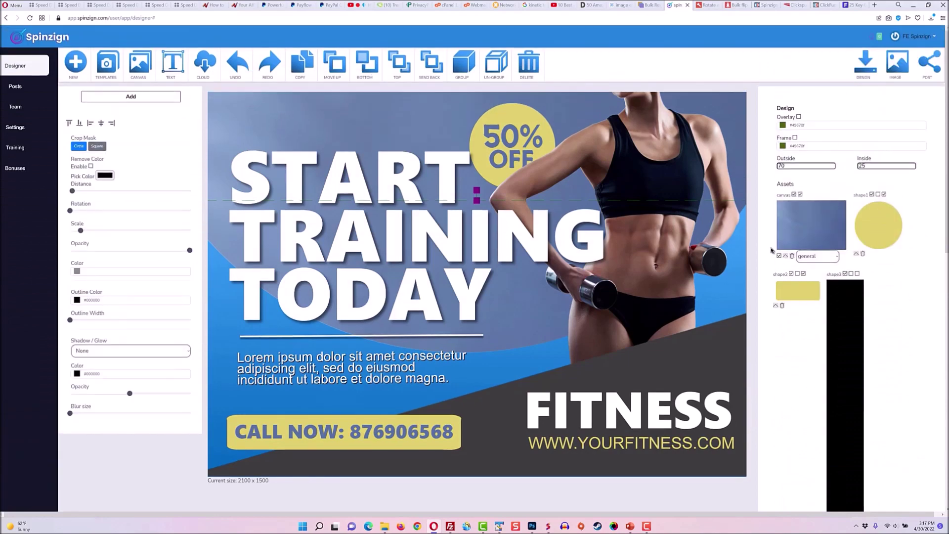
# Generate variations of the fitness design with the Spin effect and load one with a red background into the editor
pyautogui.click(128, 96)
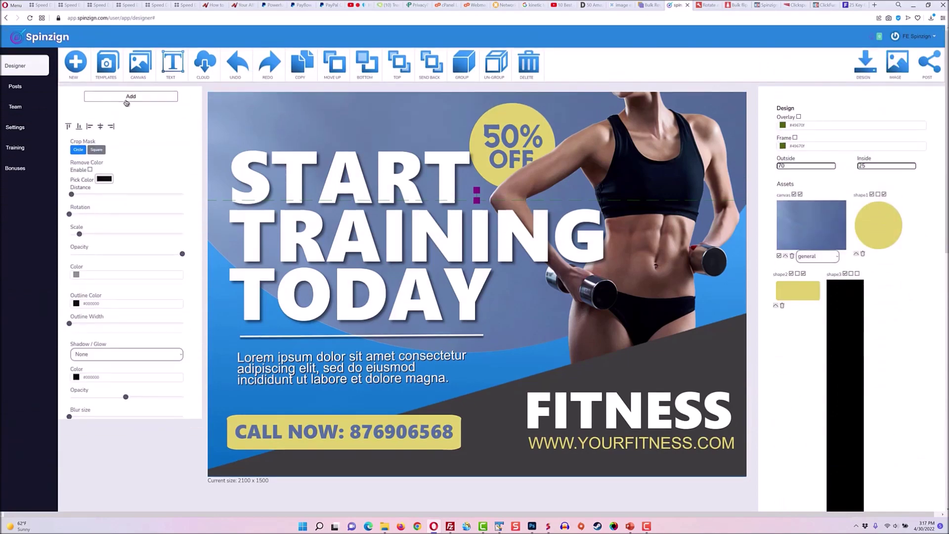
pyautogui.click(115, 157)
pyautogui.click(110, 179)
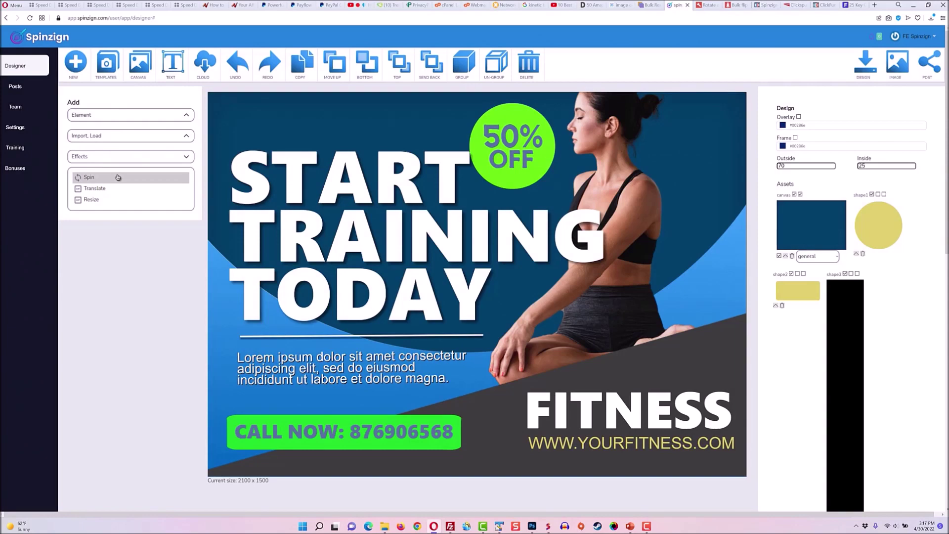
pyautogui.click(115, 178)
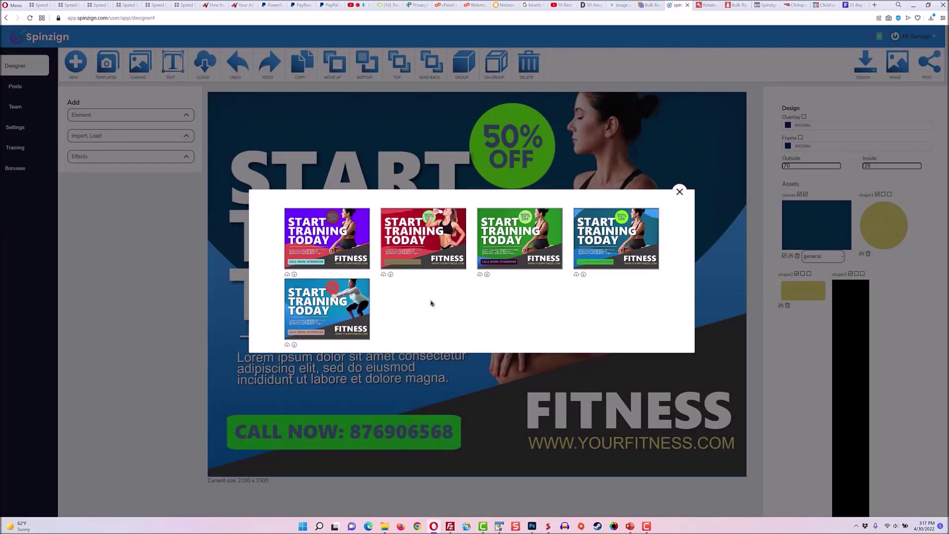
pyautogui.click(434, 263)
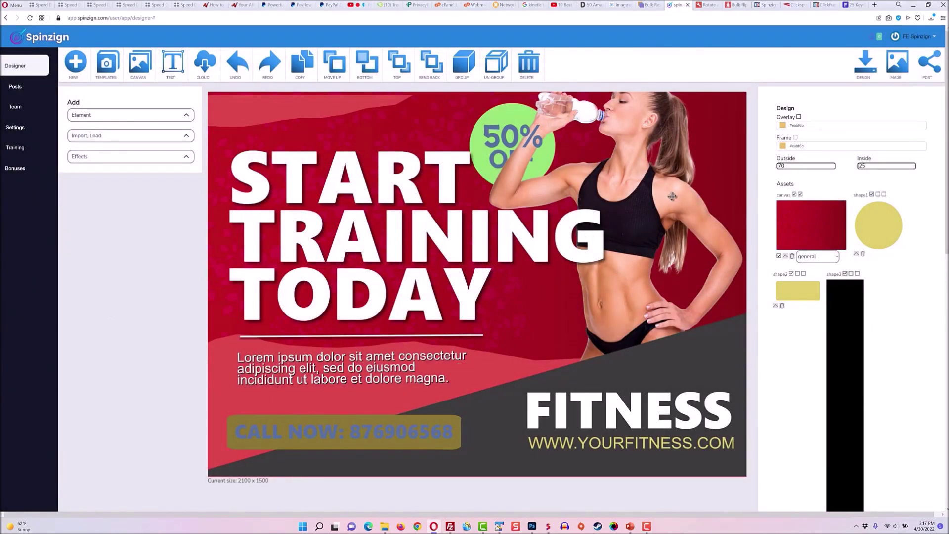
# Move the woman's photo slightly lower, generate resized versions of the design, and choose the 1200x800 Blog Post version
pyautogui.moveTo(664, 194); pyautogui.dragTo(662, 210)
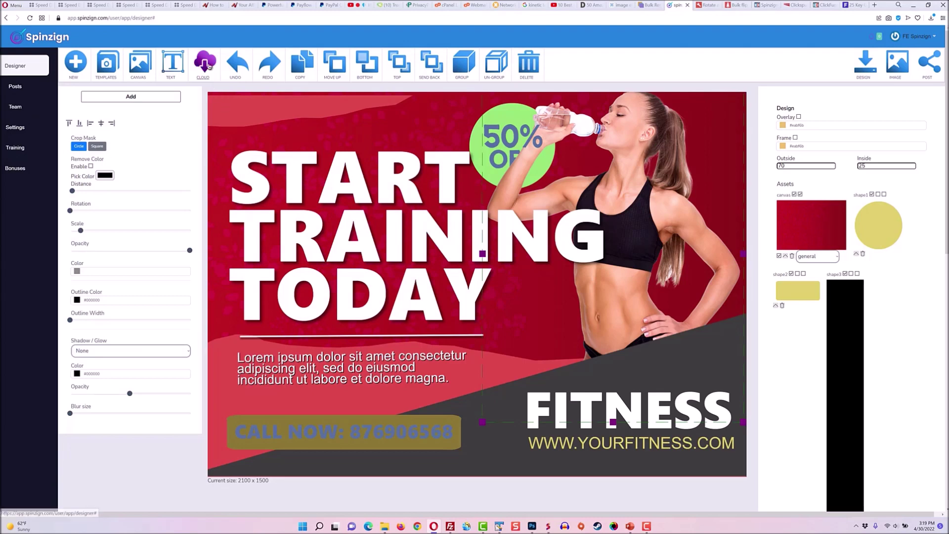
pyautogui.click(205, 63)
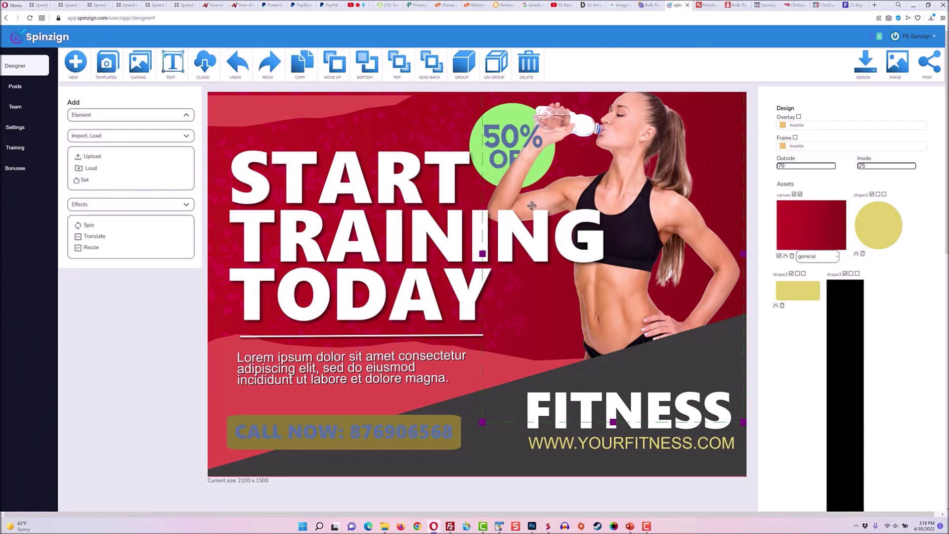
pyautogui.click(107, 249)
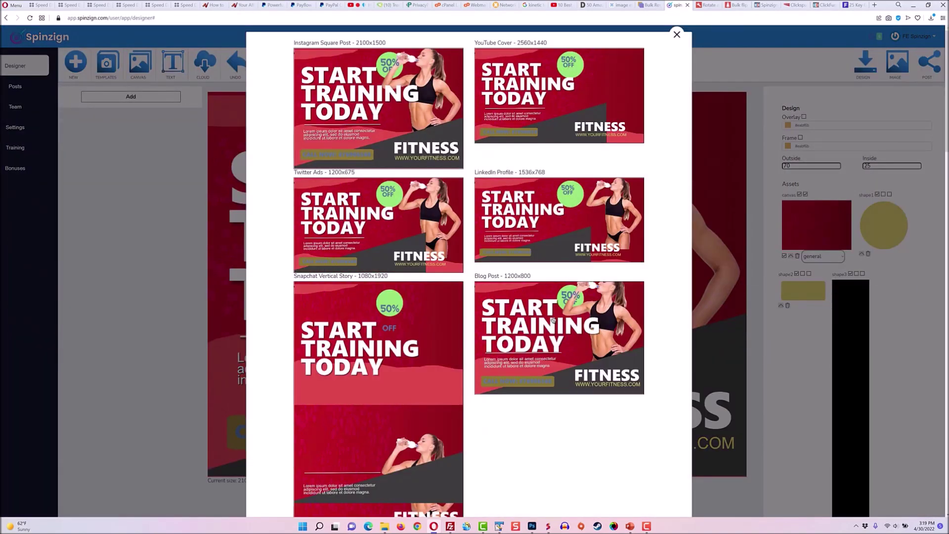
pyautogui.click(569, 340)
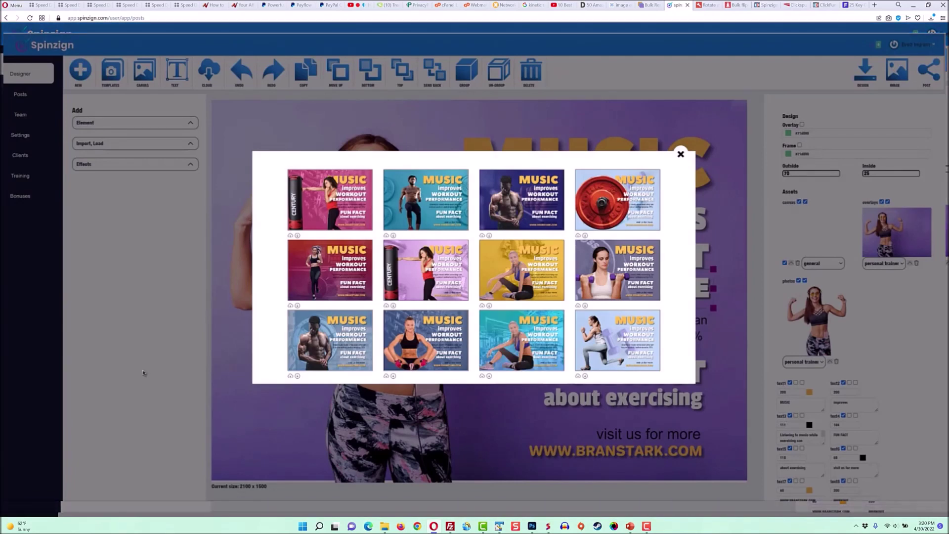
# Browse the spun variations of the Music workout design and load the purple one with the man squatting a barbell
pyautogui.click(325, 341)
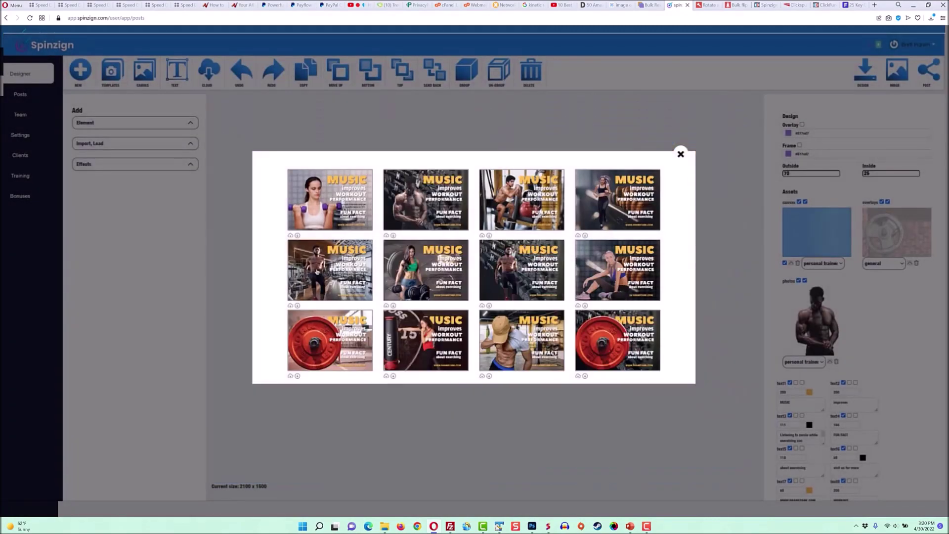
pyautogui.click(316, 271)
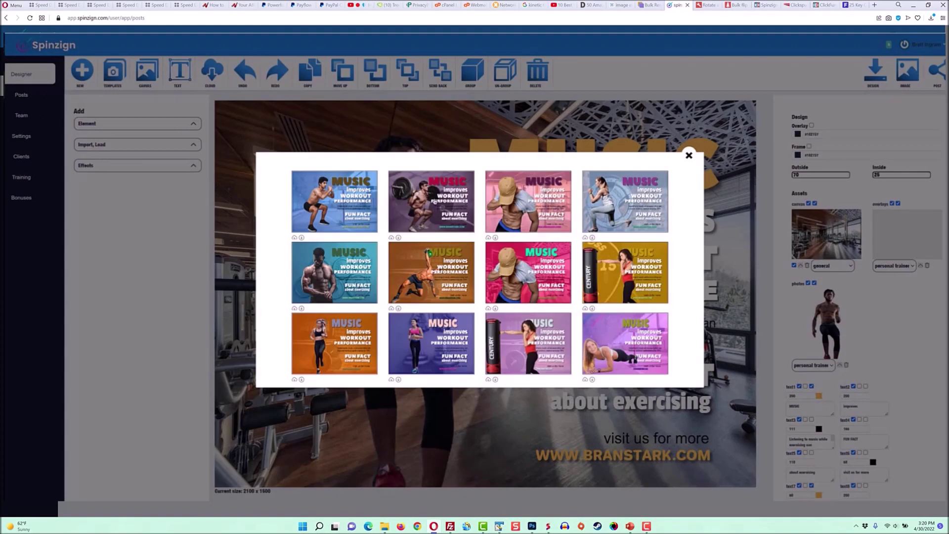
pyautogui.click(434, 202)
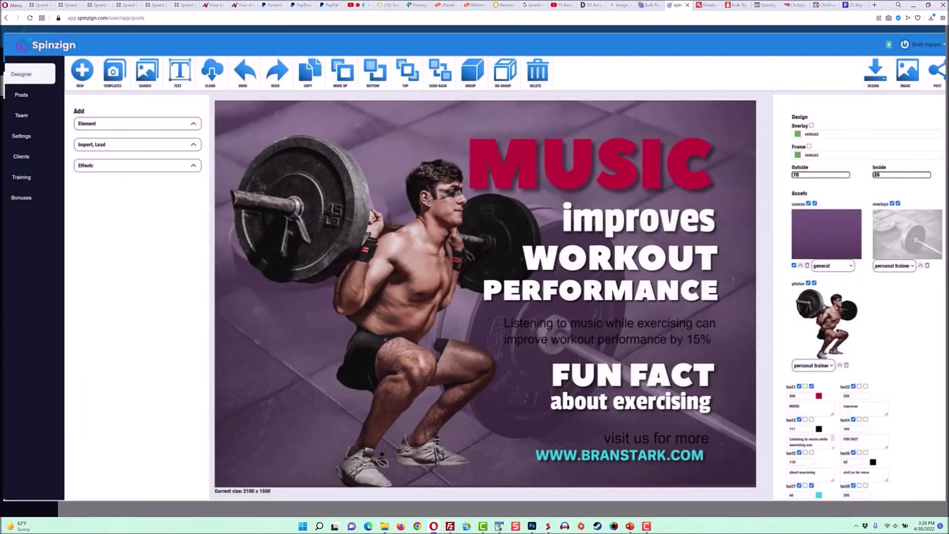